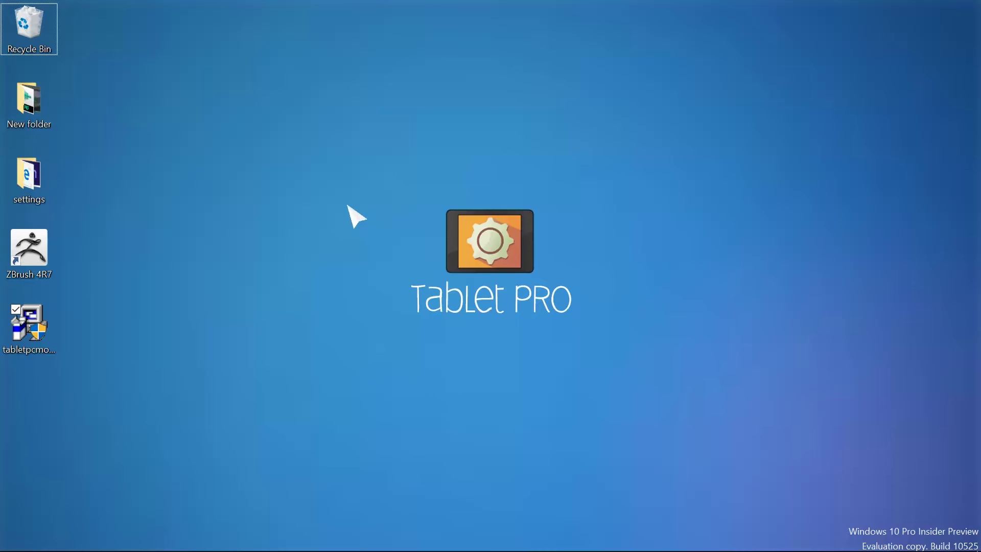
Step: Install Tablet PC Mouse in English from tabletpcmouse2000beta29.exe, accepting the license and declining sign-out
{"action": "left_click", "coordinate": [34, 331]}
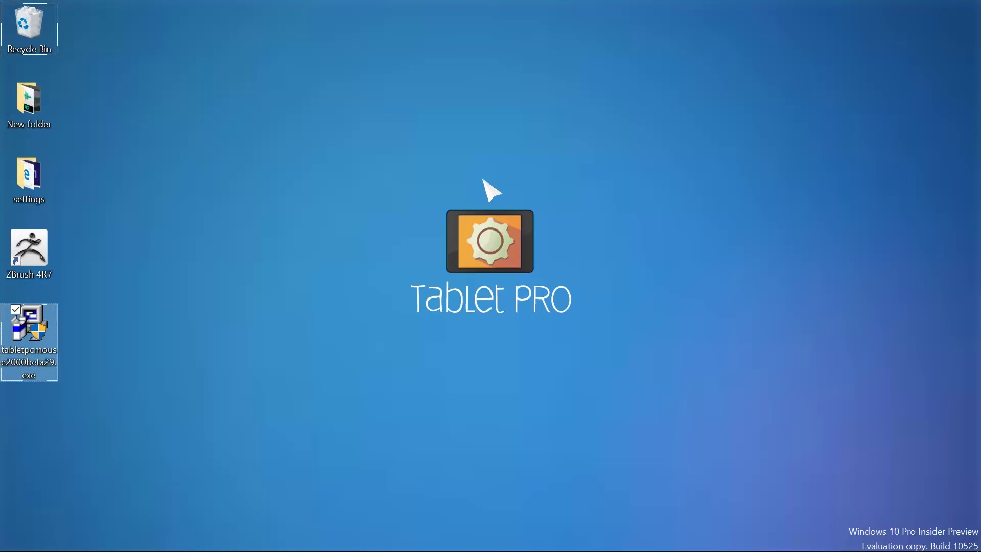
{"action": "double_click", "coordinate": [36, 325]}
{"action": "left_click", "coordinate": [565, 309]}
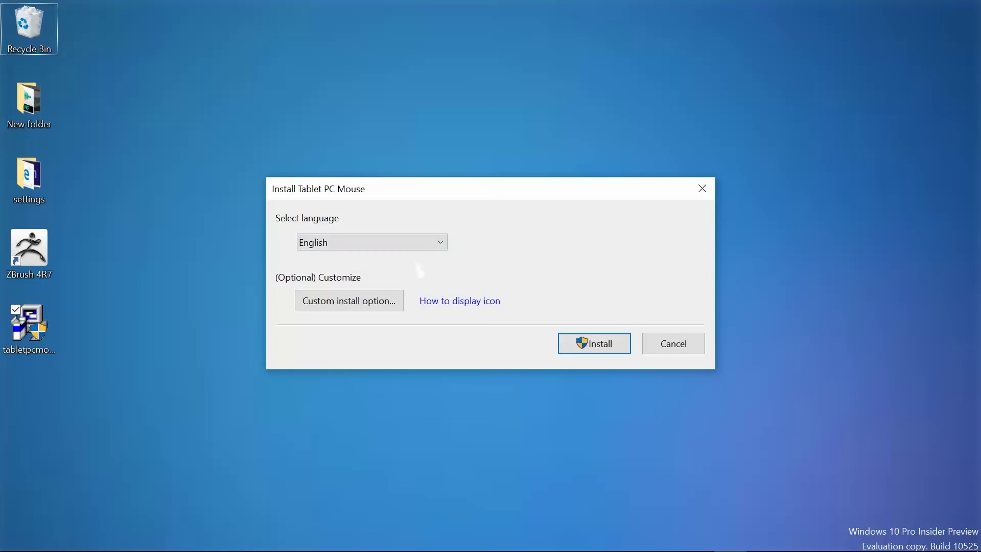
{"action": "left_click", "coordinate": [594, 341]}
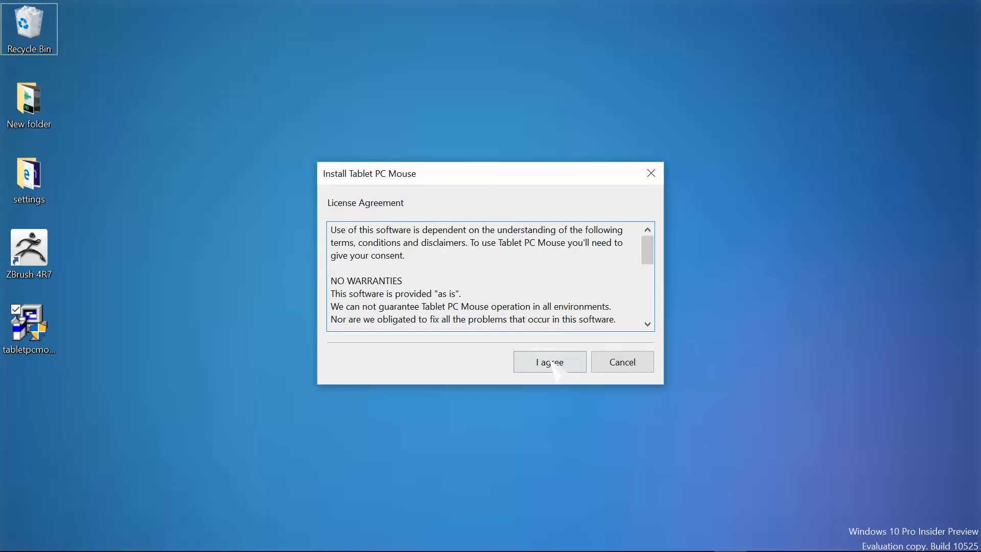
{"action": "left_click", "coordinate": [553, 365]}
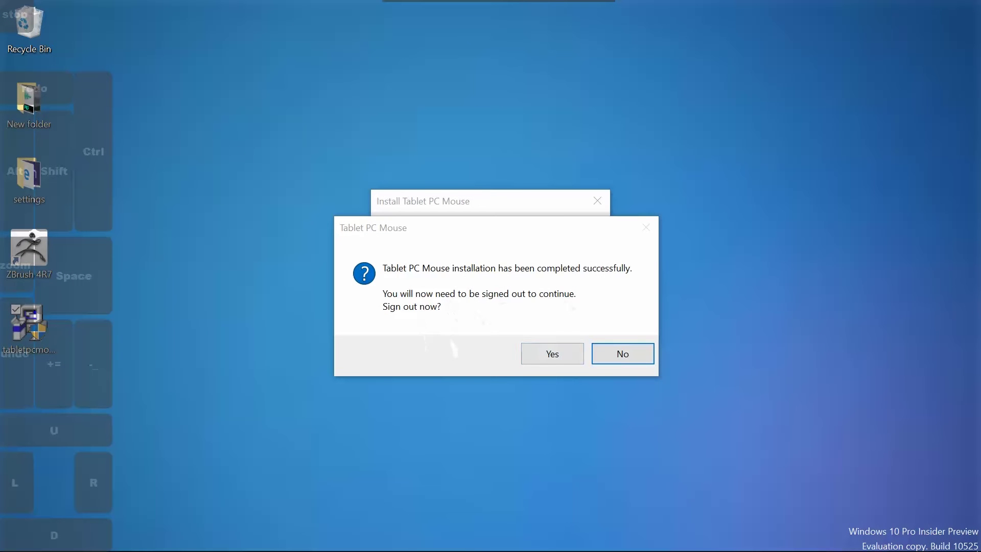
{"action": "left_click", "coordinate": [623, 357]}
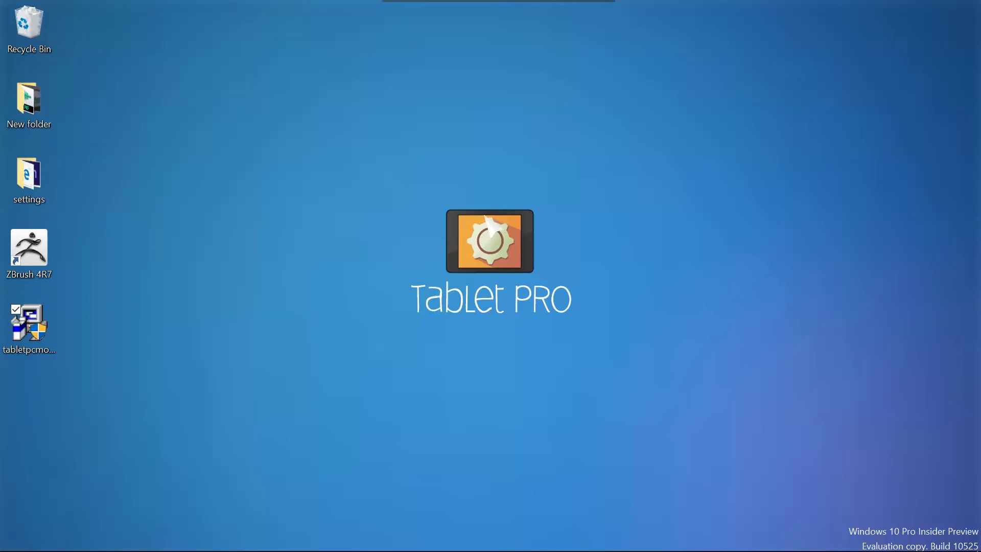
Step: Reveal the hidden tray icons and bring up the Tablet PRO menu with the Upgrade... option
{"action": "mouse_move", "coordinate": [782, 549]}
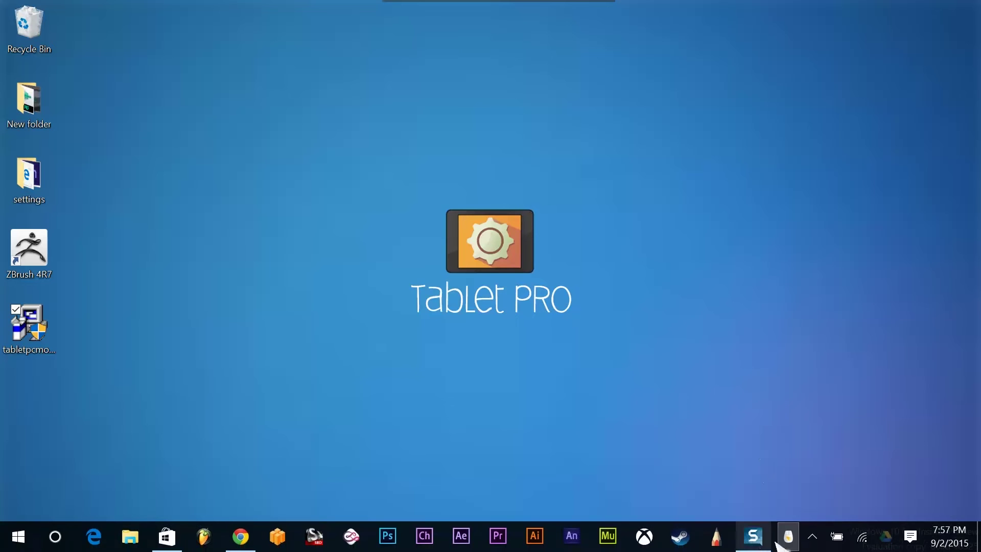
{"action": "left_click", "coordinate": [812, 536]}
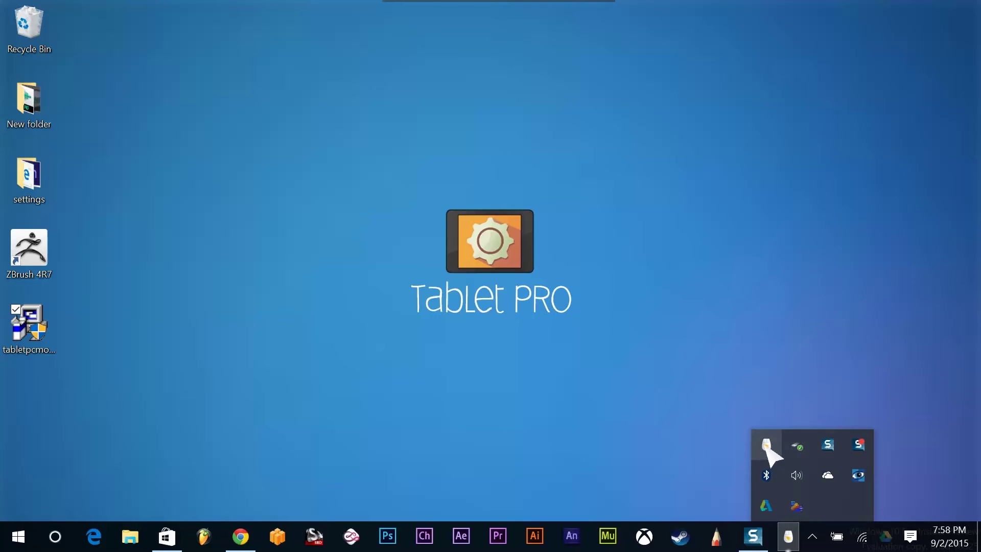
{"action": "right_click", "coordinate": [766, 448]}
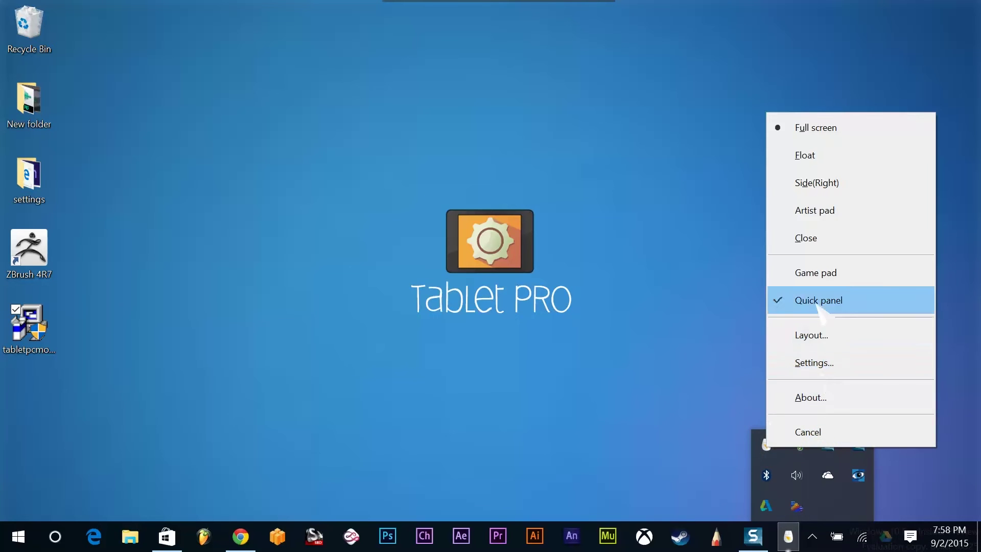
{"action": "left_click", "coordinate": [788, 536]}
{"action": "right_click", "coordinate": [788, 537]}
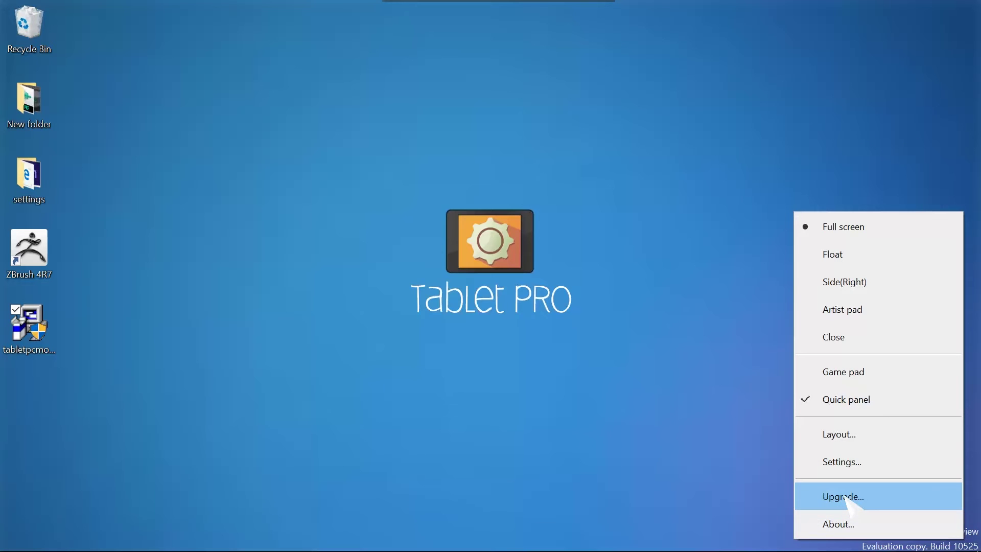
Step: Go to the Version/Upgrade page, start the upgrade and pick STORE APP activation
{"action": "left_click", "coordinate": [845, 498]}
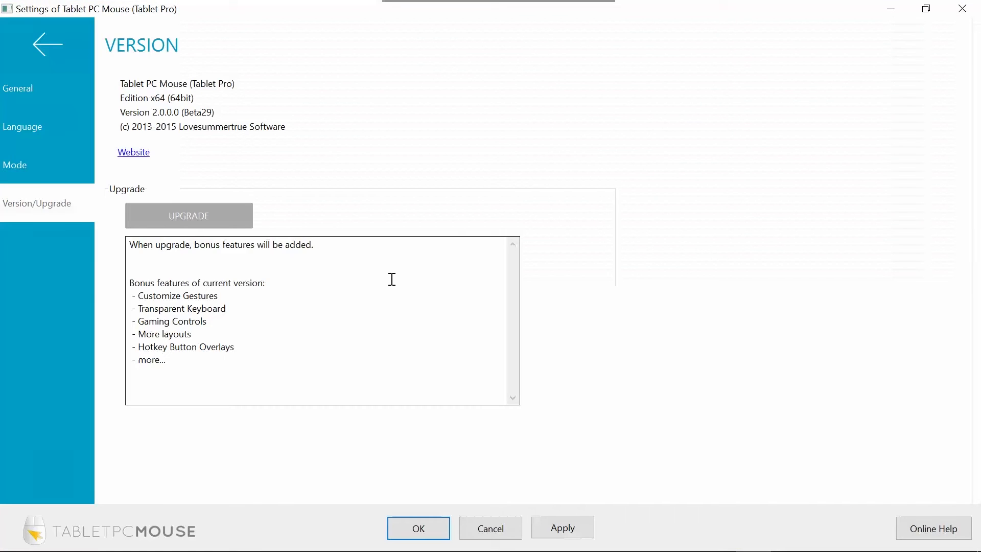
{"action": "left_click", "coordinate": [202, 220]}
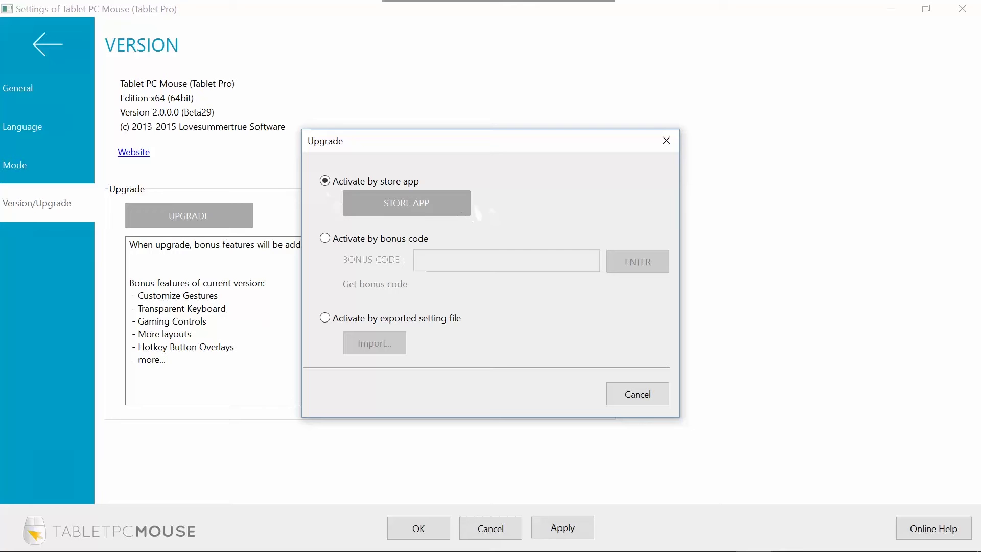
{"action": "left_click", "coordinate": [411, 203]}
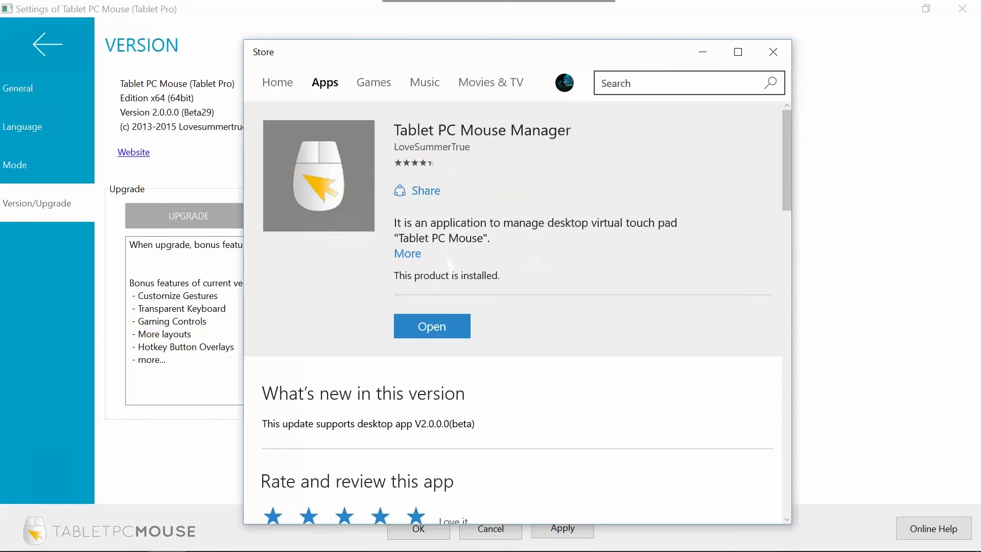
Step: Reposition the Microsoft Store window and launch the installed Tablet PC Mouse Manager
{"action": "left_click_drag", "start_coordinate": [587, 54], "coordinate": [521, 21]}
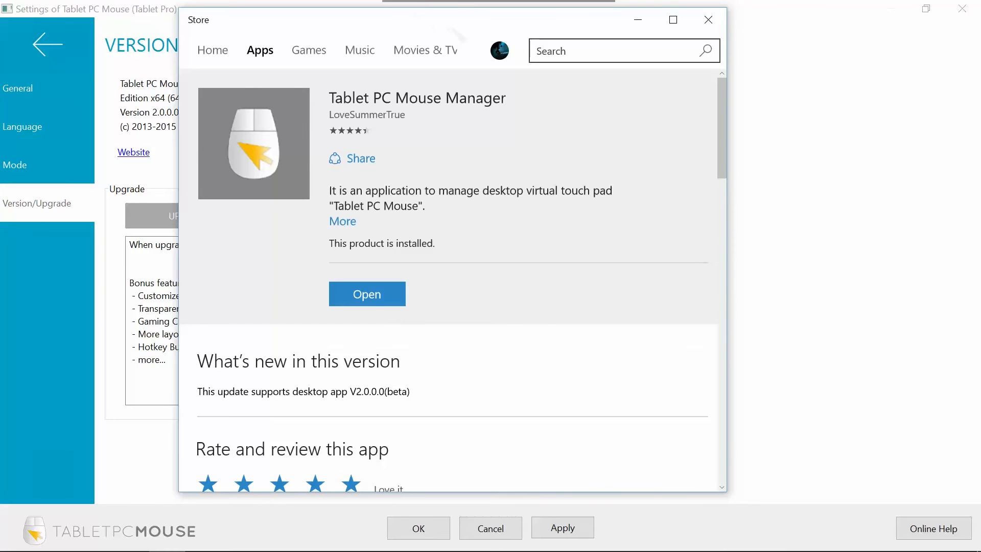
{"action": "left_click_drag", "start_coordinate": [521, 22], "coordinate": [605, 38]}
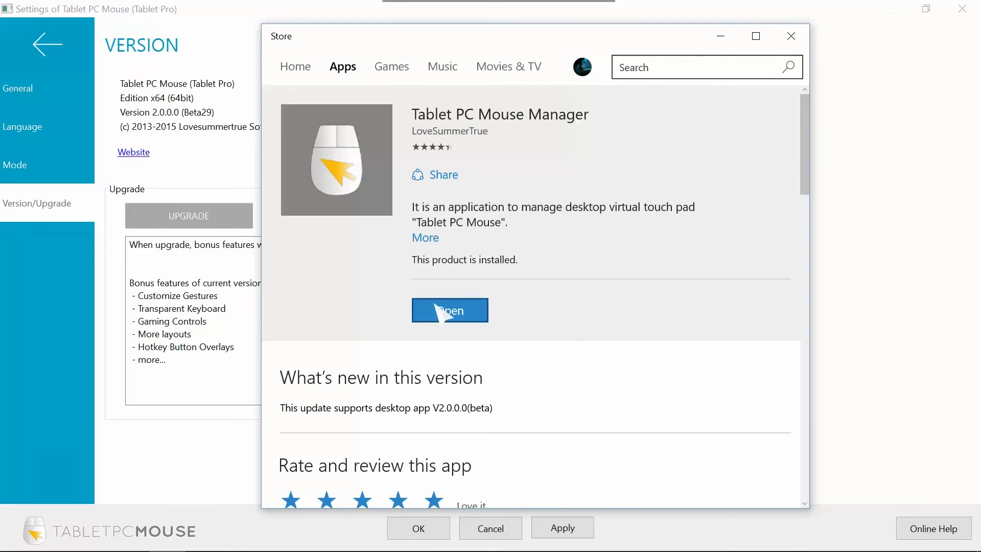
{"action": "left_click", "coordinate": [790, 37]}
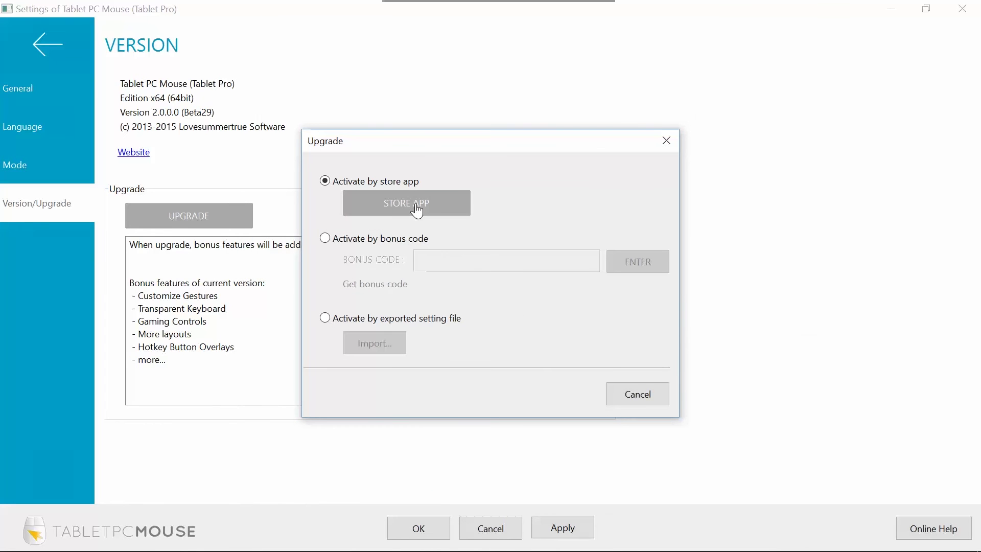
Step: Activate bonus features via STORE APP, acknowledge Thank you!, and return to Fullscreen Mode settings
{"action": "left_click", "coordinate": [416, 209]}
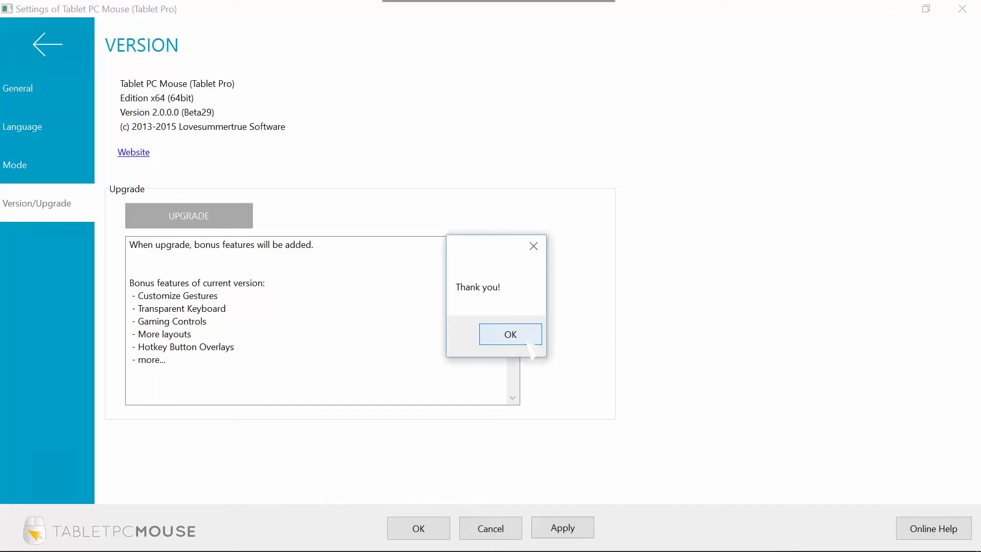
{"action": "left_click", "coordinate": [525, 335]}
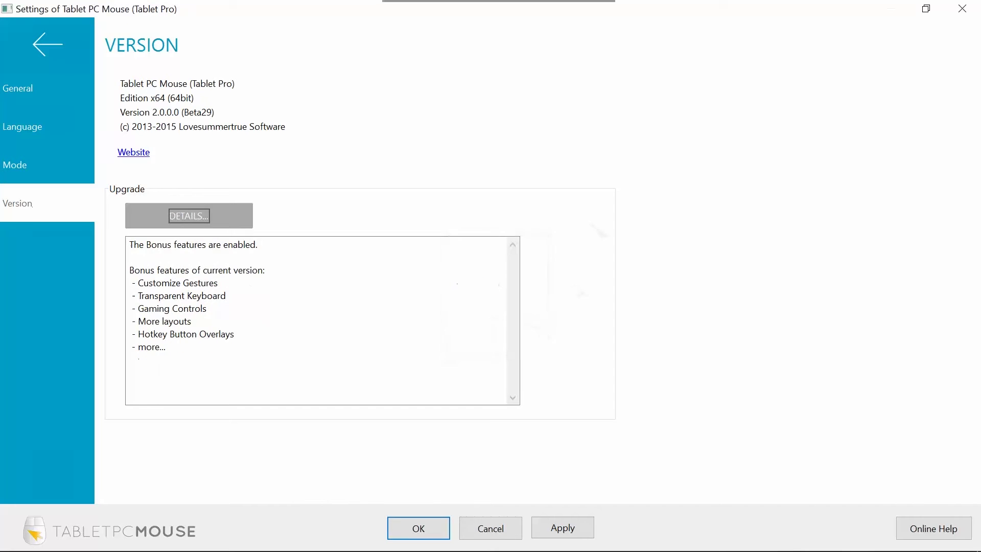
{"action": "left_click", "coordinate": [48, 45]}
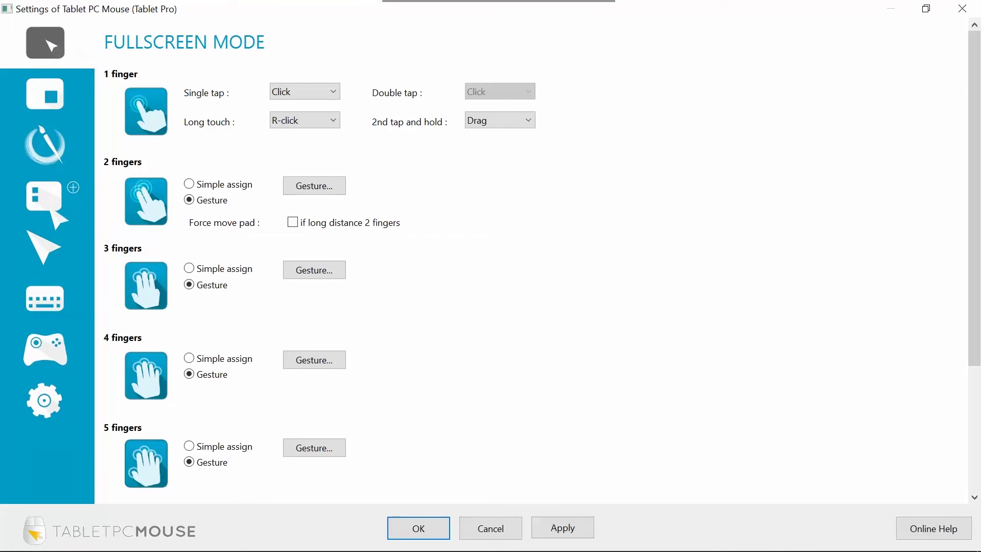
Step: From the Layout settings, launch the layout editor in Tablet PC Mouse Manager, maximized
{"action": "left_click", "coordinate": [51, 210]}
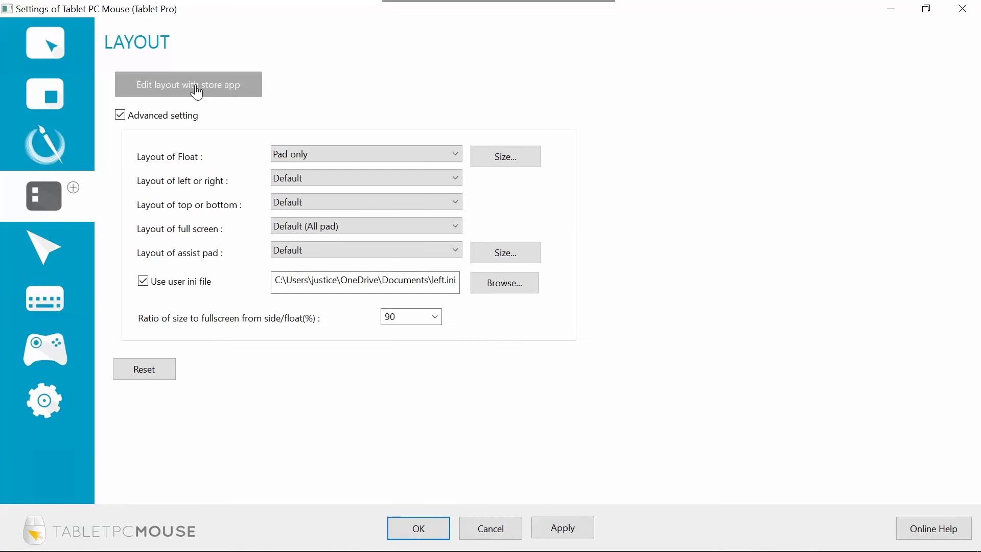
{"action": "left_click", "coordinate": [196, 92]}
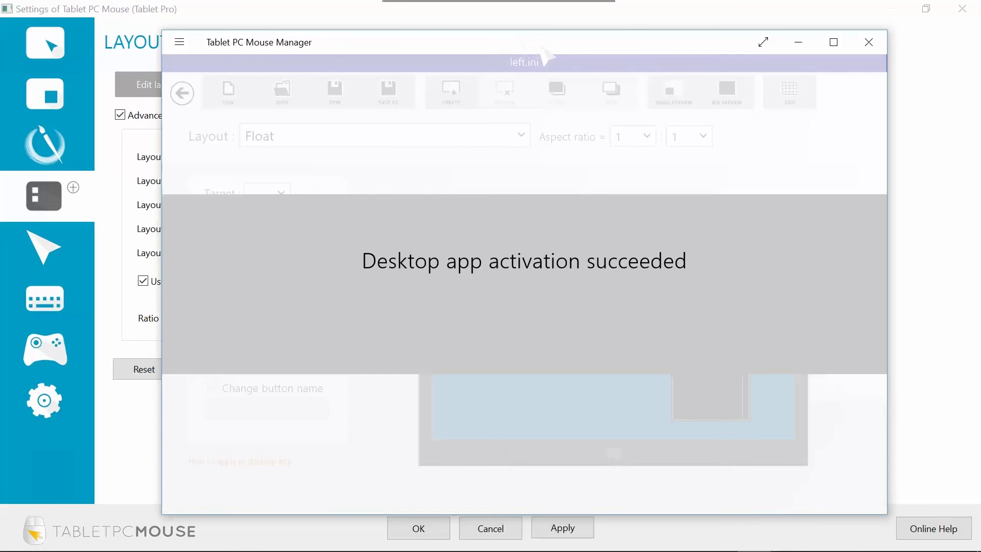
{"action": "left_click_drag", "start_coordinate": [549, 61], "coordinate": [539, 47]}
{"action": "left_click", "coordinate": [753, 29]}
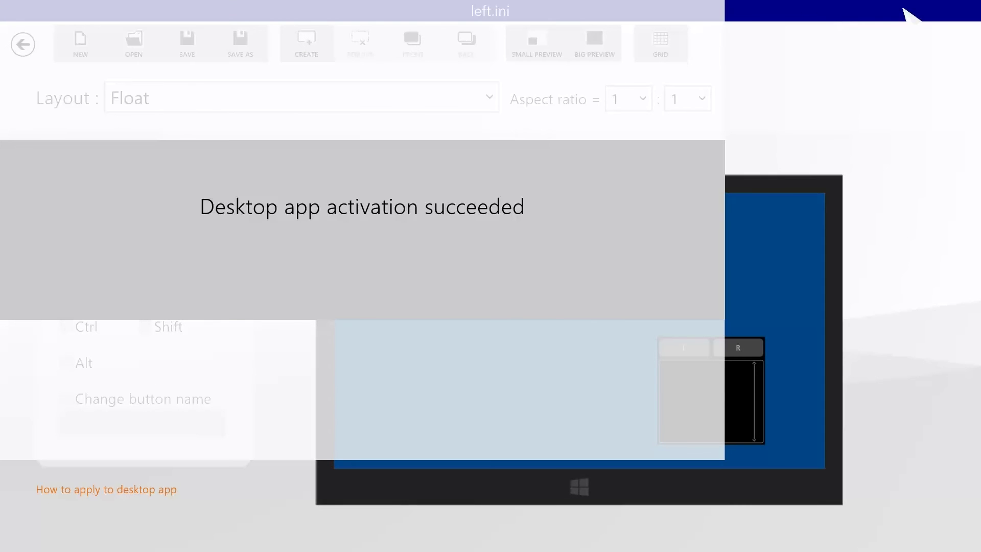
Step: Close Tablet PC Mouse Manager from Task View and return to the Settings window
{"action": "key", "text": "super+Tab"}
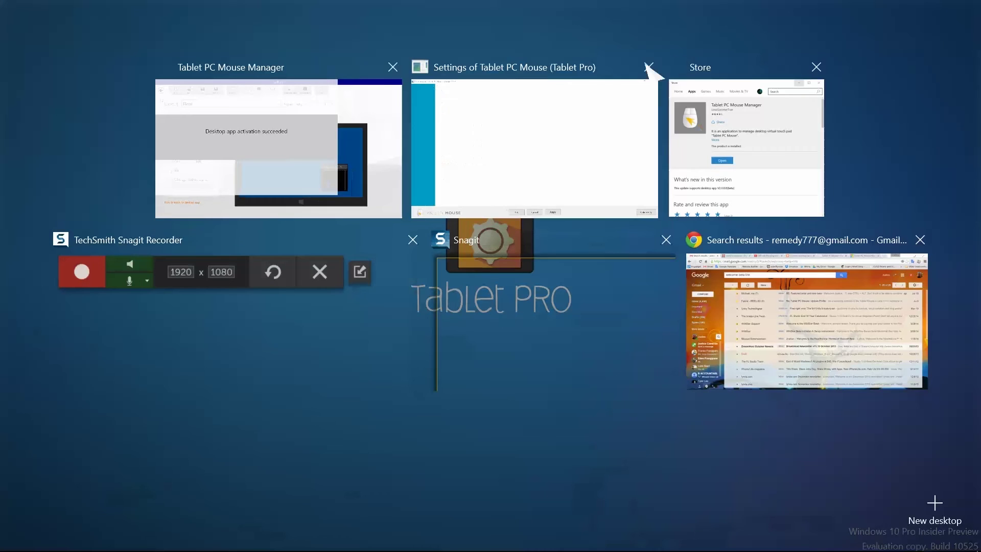
{"action": "left_click", "coordinate": [392, 67]}
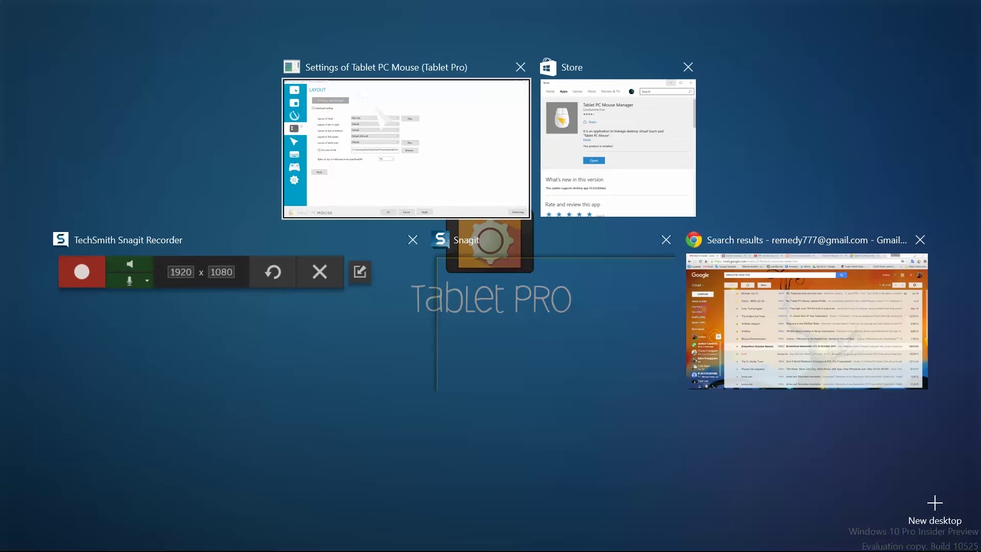
{"action": "left_click", "coordinate": [393, 69]}
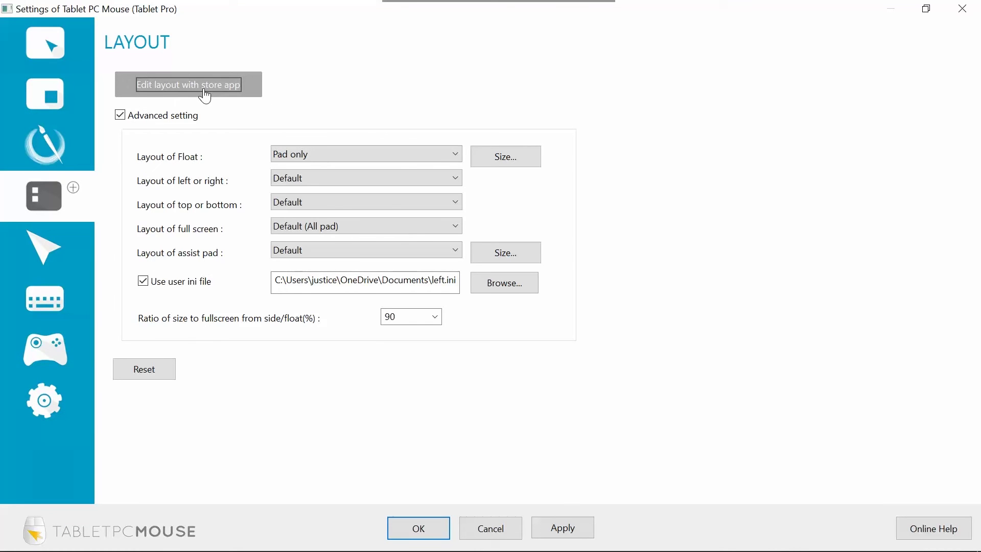
Step: Reopen the layout editor and switch the edited layout to Artist pad
{"action": "left_click", "coordinate": [205, 95]}
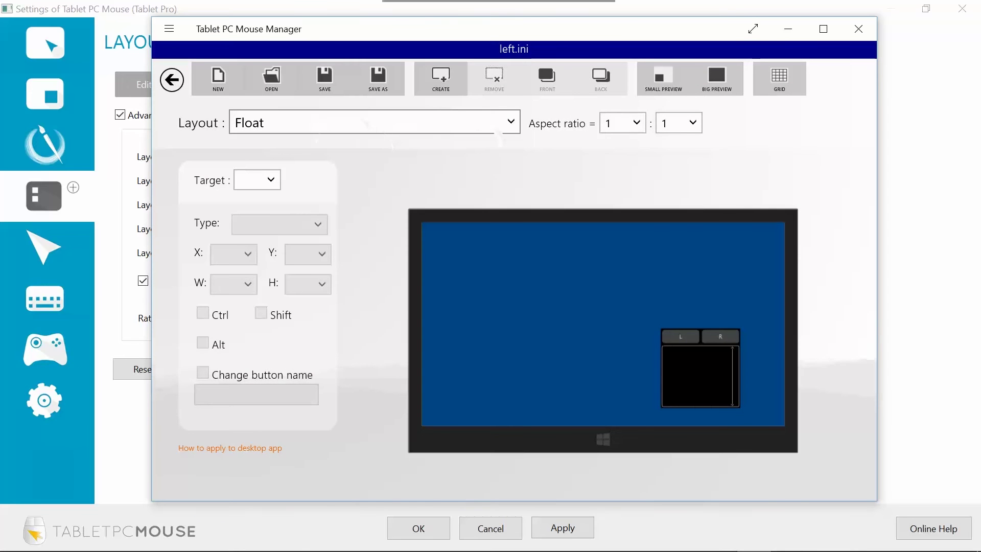
{"action": "left_click", "coordinate": [496, 130]}
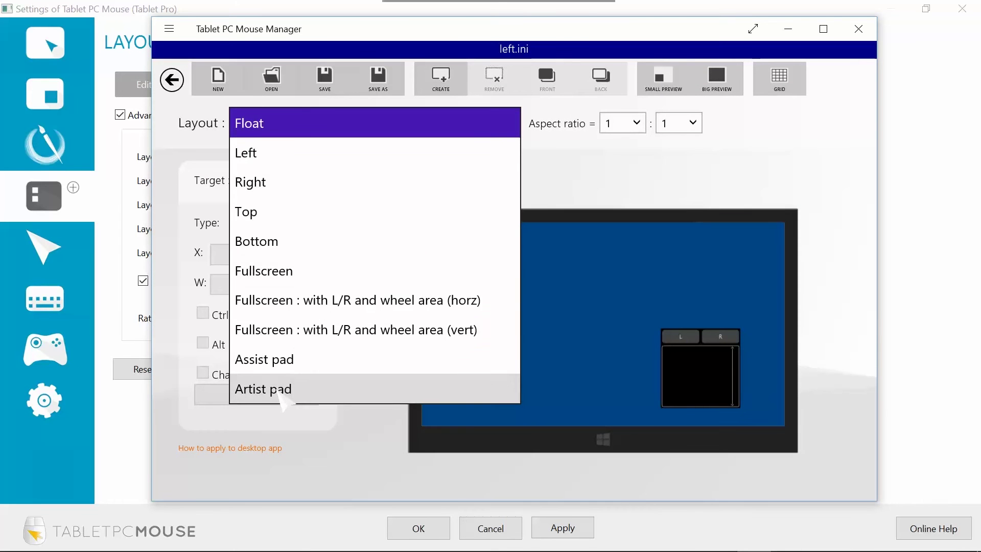
{"action": "left_click", "coordinate": [279, 392]}
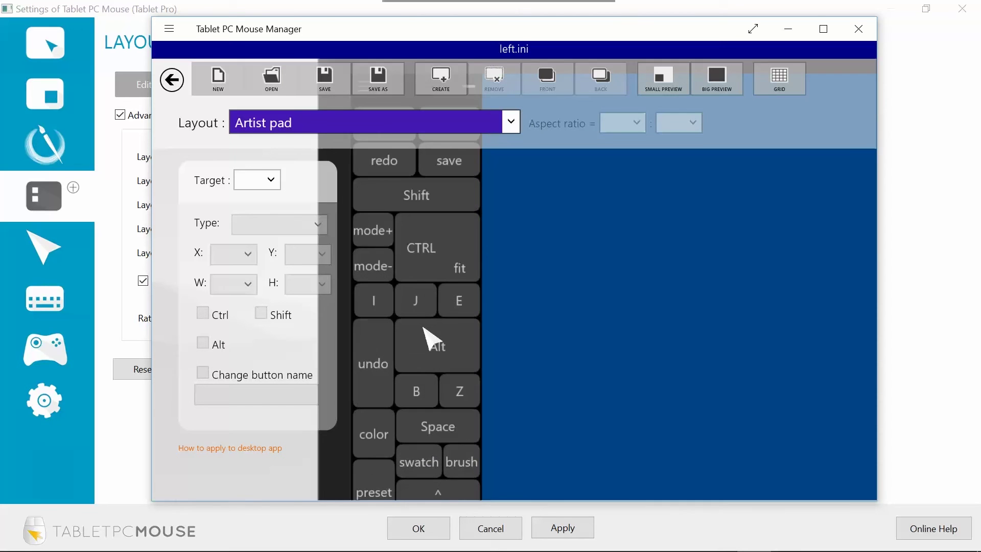
Step: Select the Alt key, clone it, and place the copy on the blue canvas
{"action": "left_click", "coordinate": [451, 252]}
{"action": "left_click", "coordinate": [383, 363]}
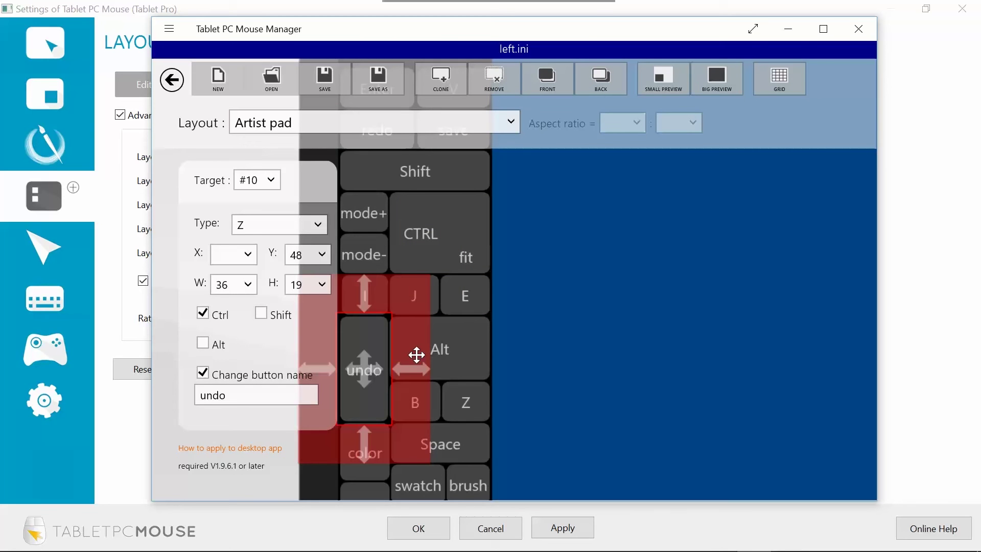
{"action": "left_click", "coordinate": [416, 354]}
{"action": "left_click", "coordinate": [443, 81]}
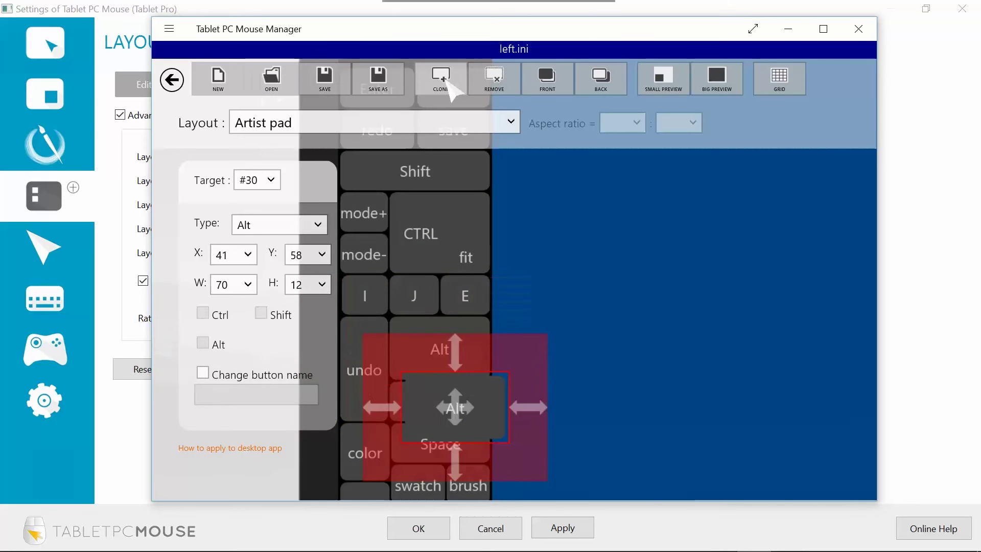
{"action": "left_click_drag", "start_coordinate": [562, 345], "coordinate": [611, 289]}
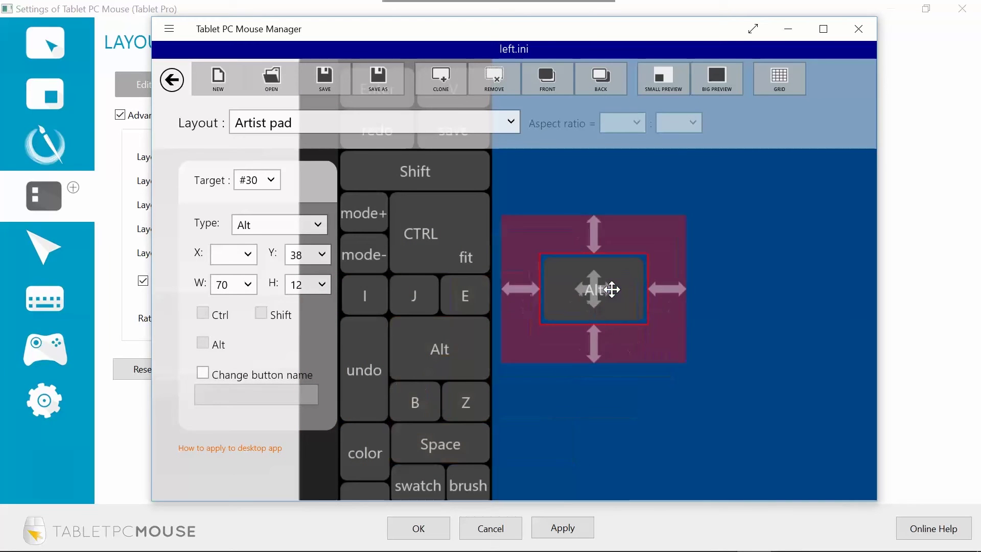
Step: Check the copy's key type and custom name options, then remove the duplicate Alt key
{"action": "left_click", "coordinate": [313, 225]}
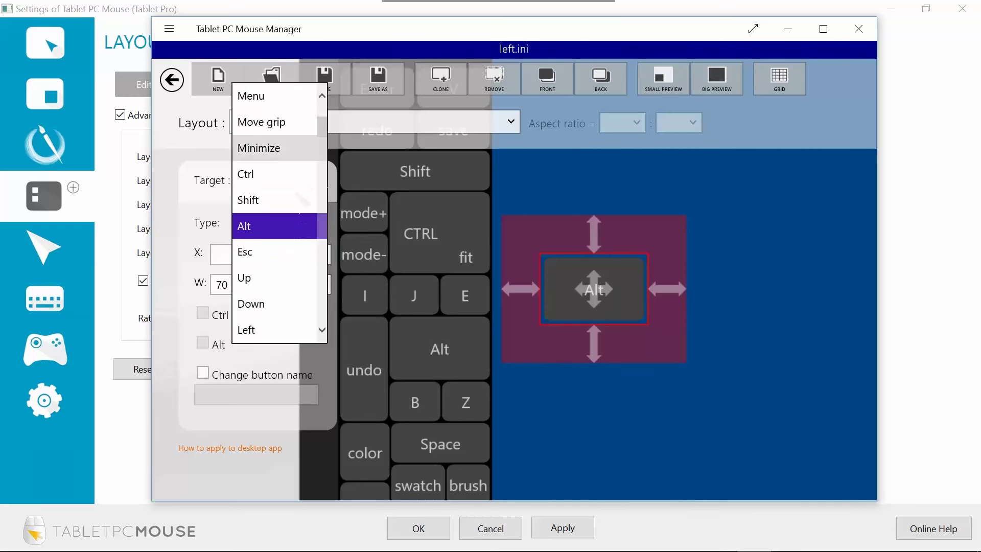
{"action": "scroll", "coordinate": [302, 197], "scroll_direction": "down", "scroll_amount": 20}
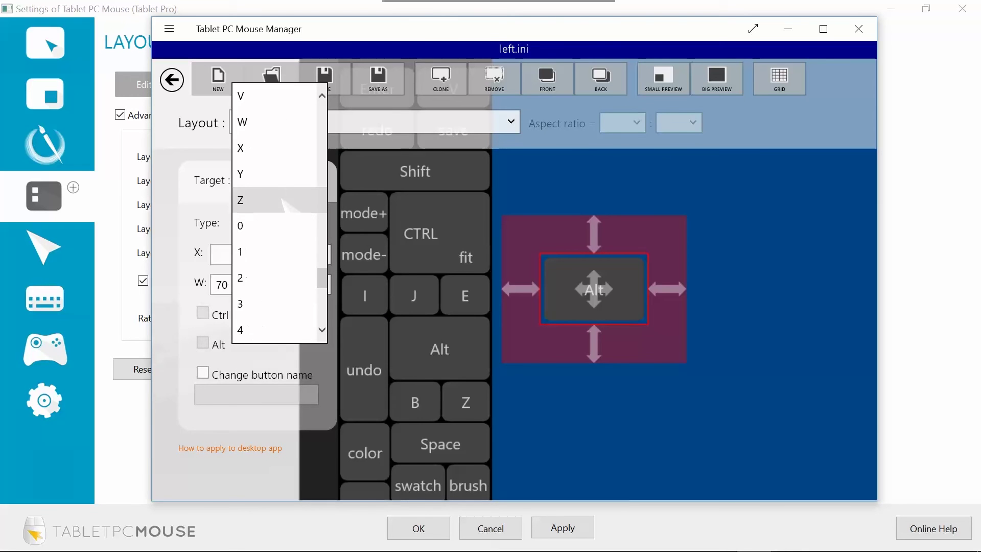
{"action": "scroll", "coordinate": [283, 204], "scroll_direction": "down", "scroll_amount": 10}
{"action": "scroll", "coordinate": [278, 177], "scroll_direction": "up", "scroll_amount": 20}
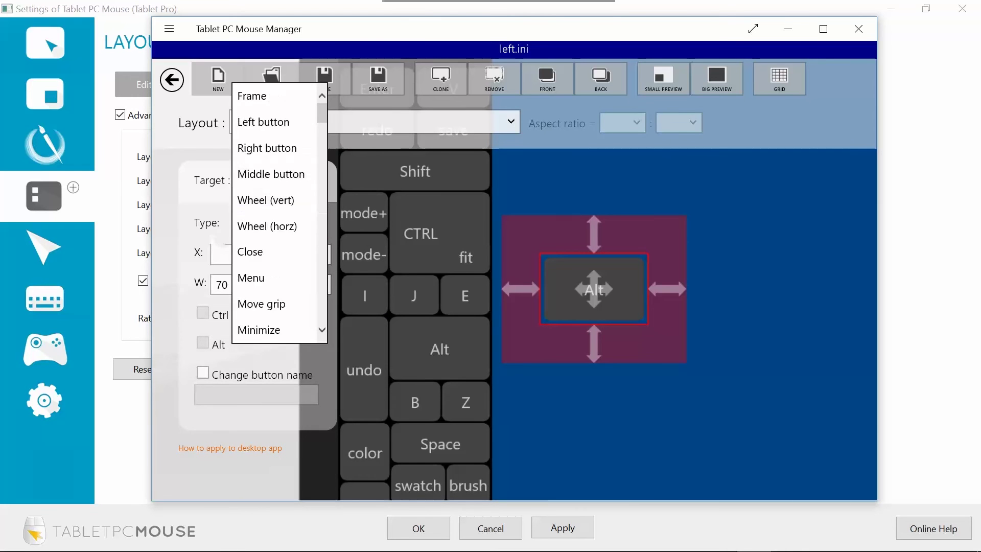
{"action": "left_click", "coordinate": [257, 346]}
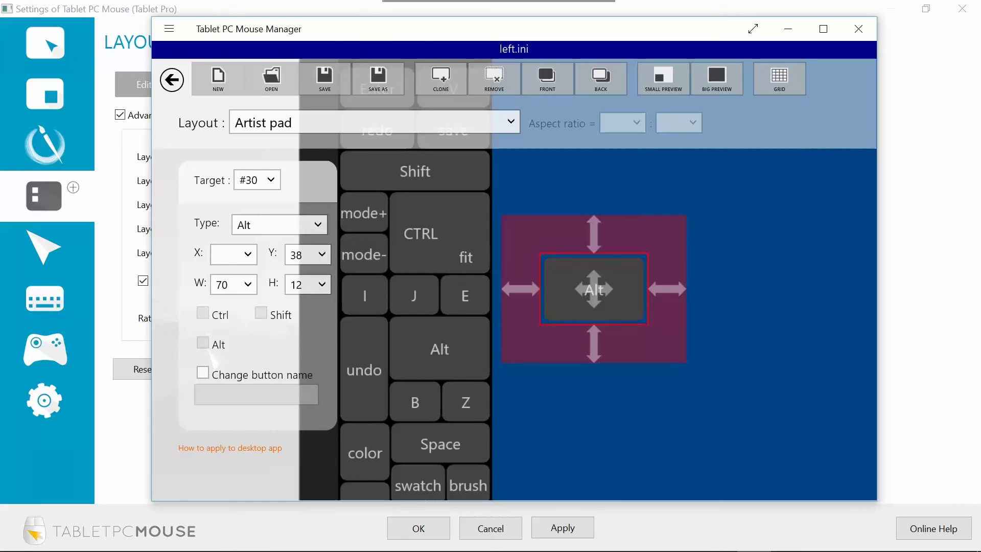
{"action": "left_click", "coordinate": [203, 372]}
{"action": "left_click", "coordinate": [203, 372]}
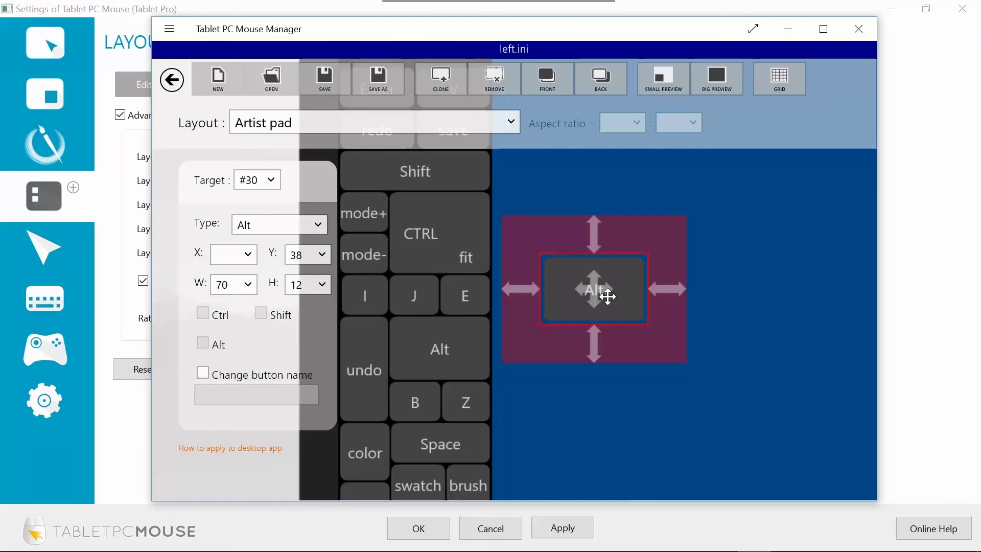
{"action": "left_click", "coordinate": [494, 78]}
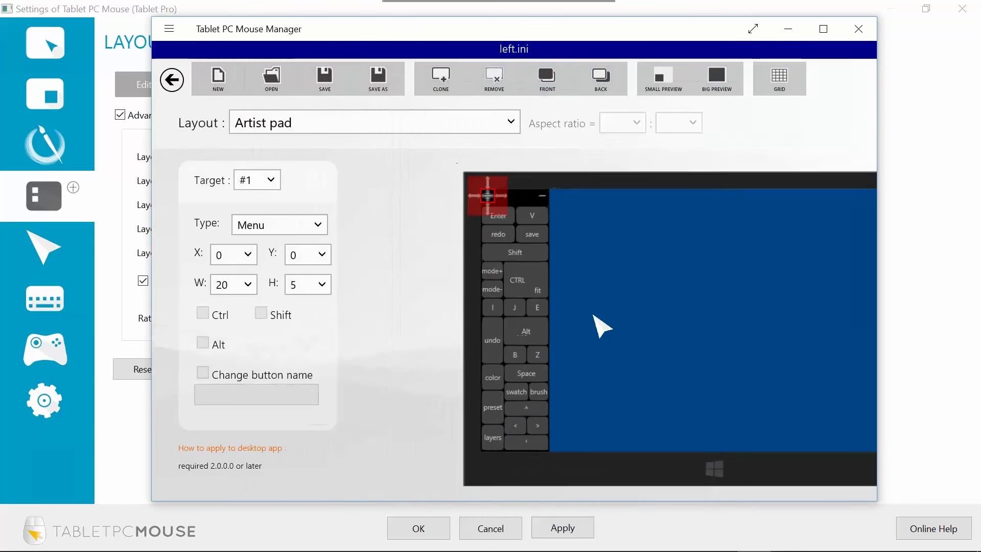
{"action": "left_click", "coordinate": [629, 299]}
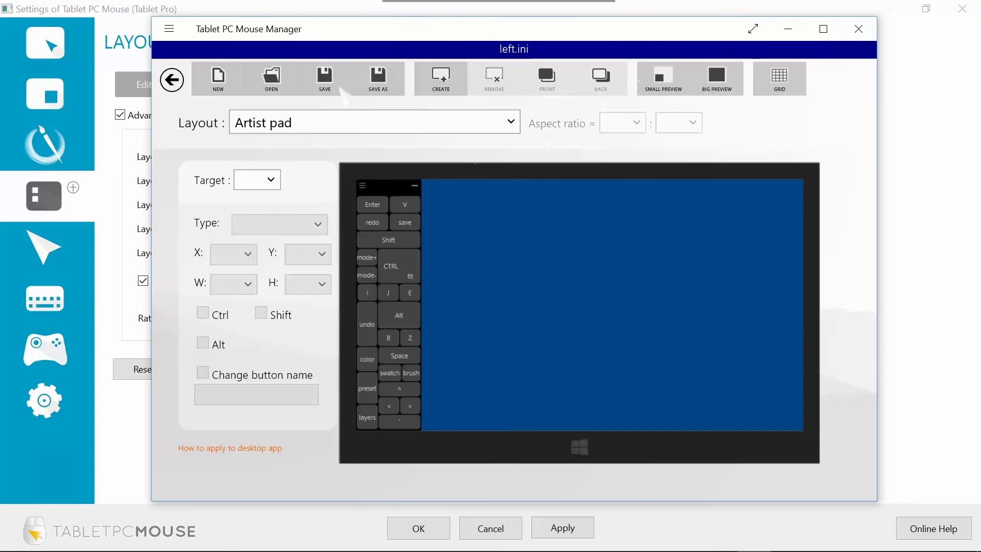
Step: Save the Artist pad layout as left.ini in the Desktop folder
{"action": "left_click", "coordinate": [381, 86]}
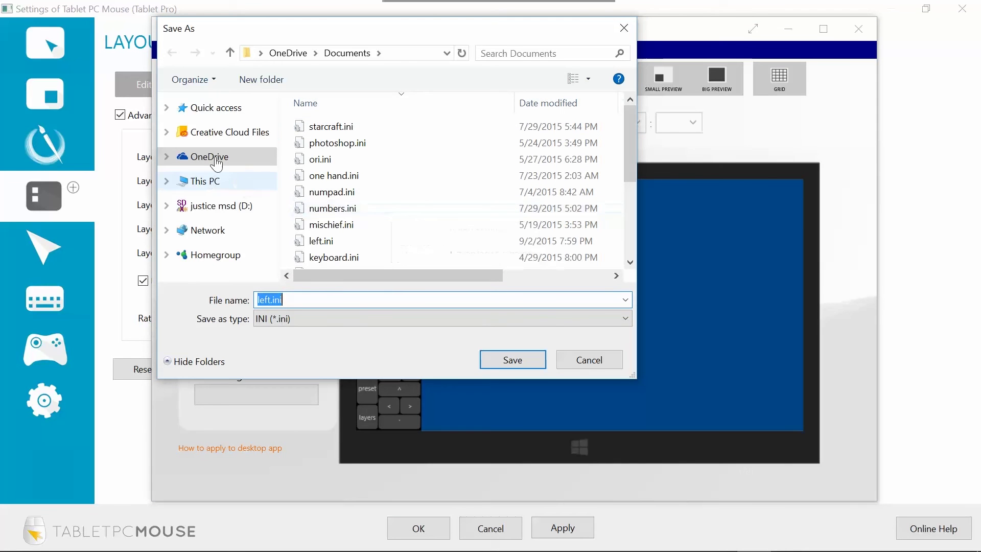
{"action": "left_click", "coordinate": [230, 109]}
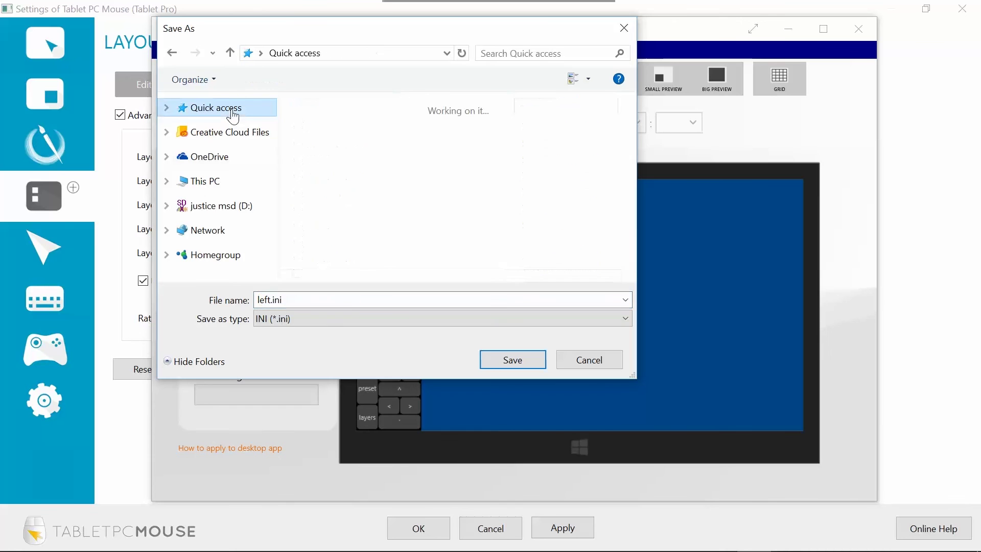
{"action": "left_click", "coordinate": [376, 243]}
{"action": "scroll", "coordinate": [376, 240], "scroll_direction": "down", "scroll_amount": 3}
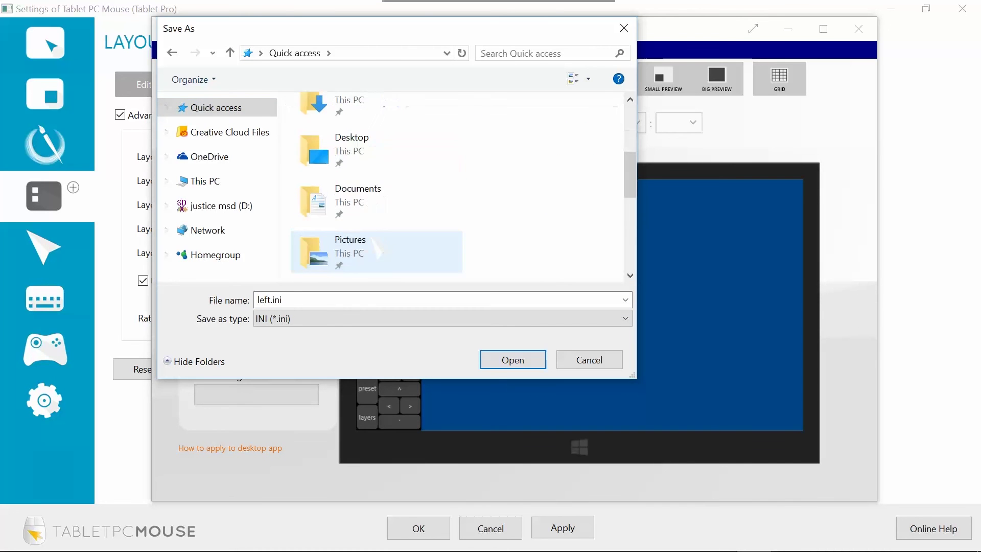
{"action": "double_click", "coordinate": [375, 153]}
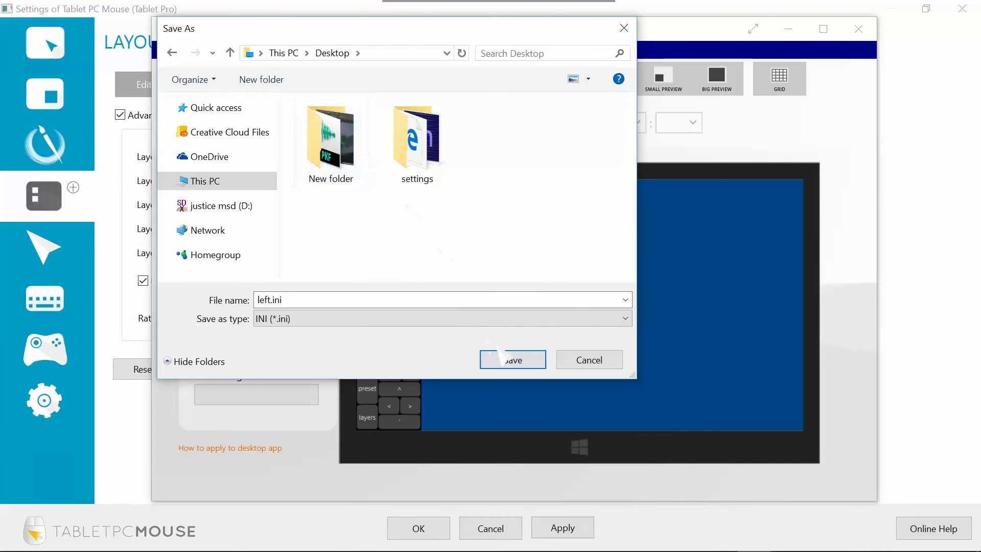
{"action": "left_click", "coordinate": [512, 360]}
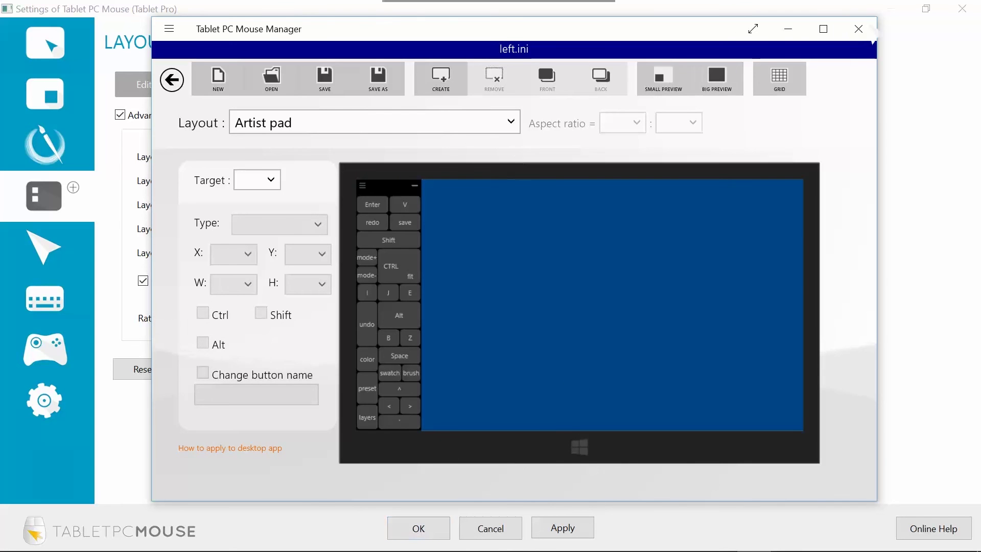
Step: Close the Manager, confirm the settings with OK, and bring up the Tablet PRO tray menu
{"action": "left_click", "coordinate": [858, 29]}
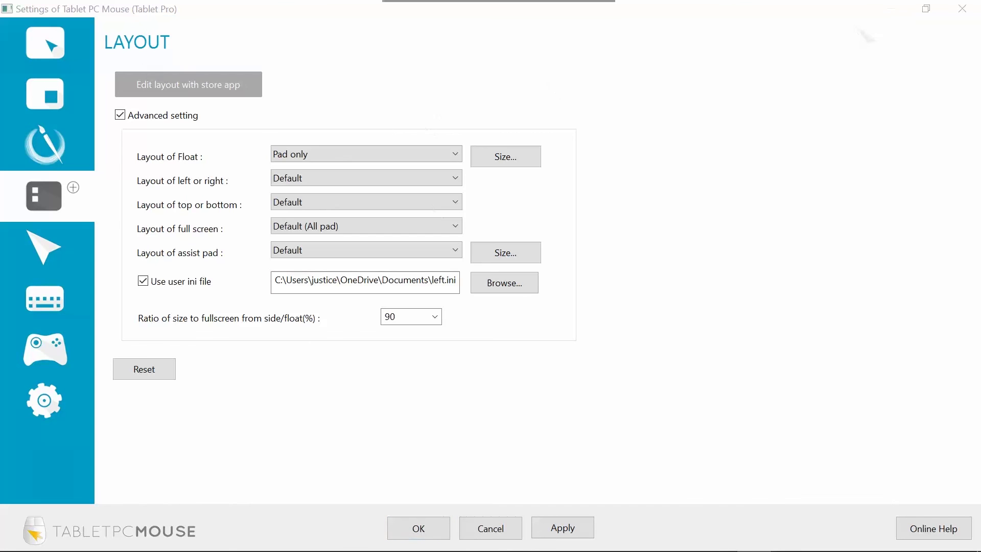
{"action": "left_click", "coordinate": [420, 529]}
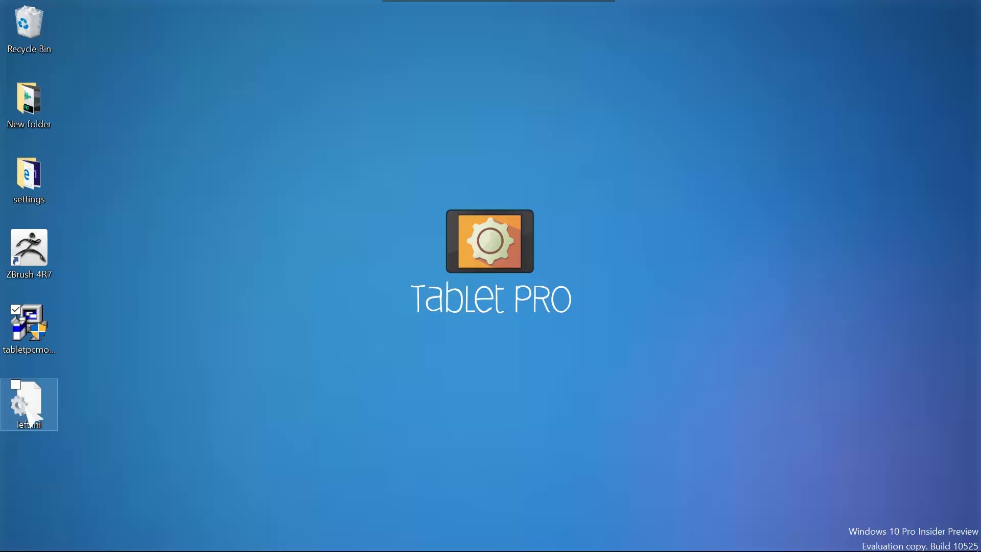
{"action": "mouse_move", "coordinate": [370, 549]}
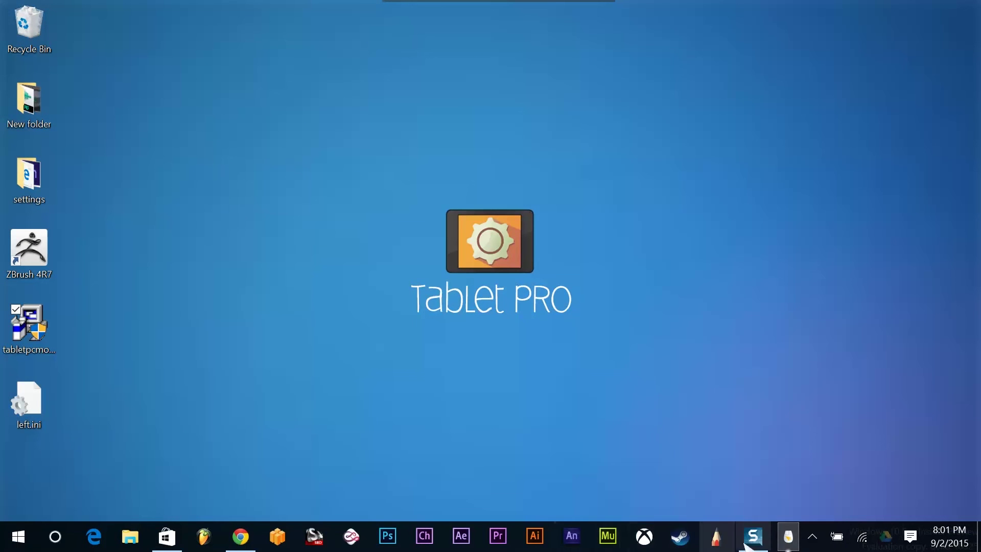
{"action": "right_click", "coordinate": [791, 544]}
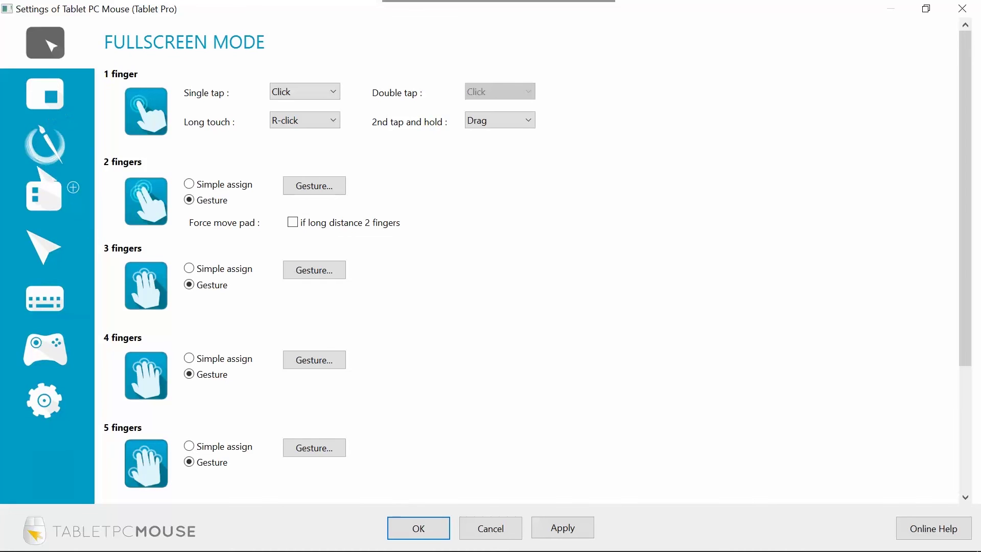
Step: On the Layout page, load Documents\left.ini as the user ini file and confirm with OK
{"action": "left_click", "coordinate": [51, 207]}
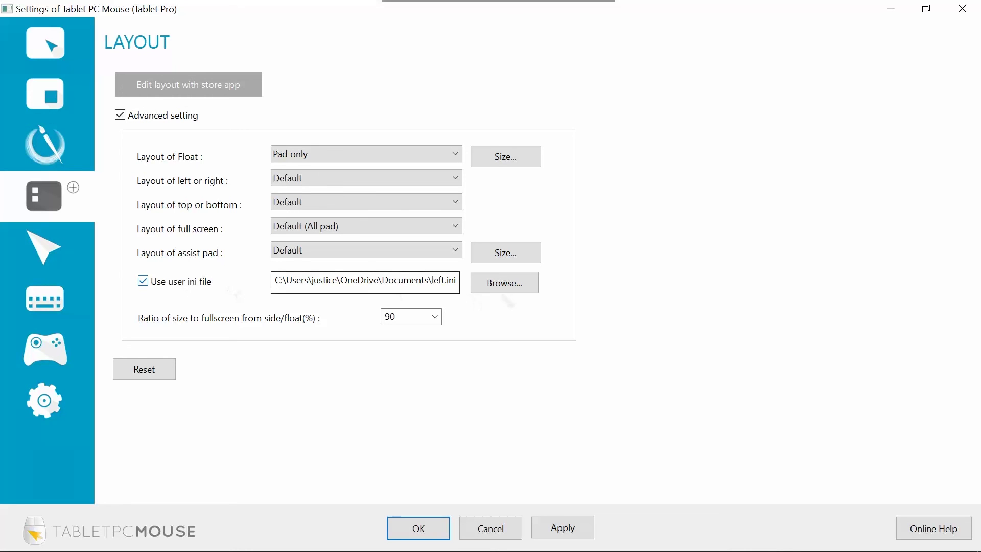
{"action": "left_click", "coordinate": [504, 283]}
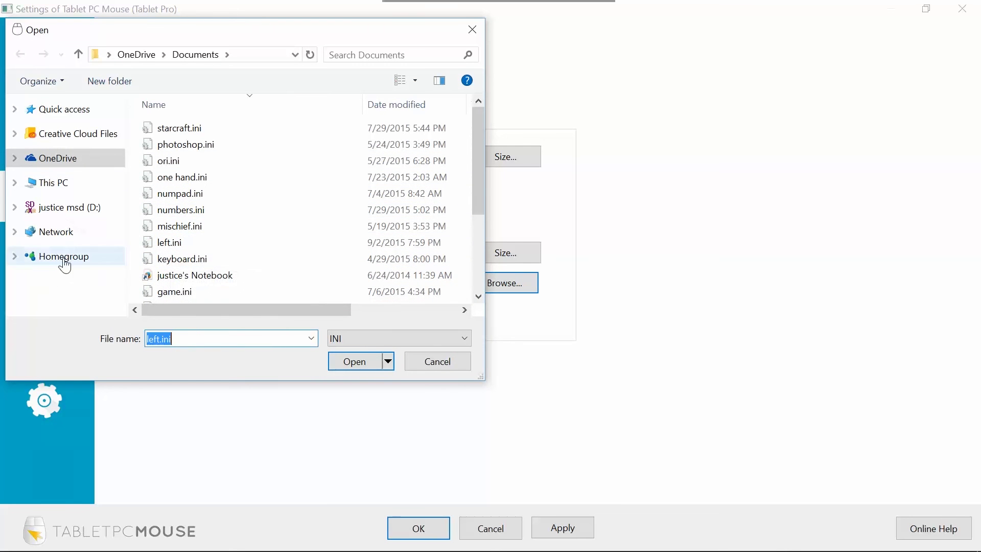
{"action": "left_click", "coordinate": [352, 363]}
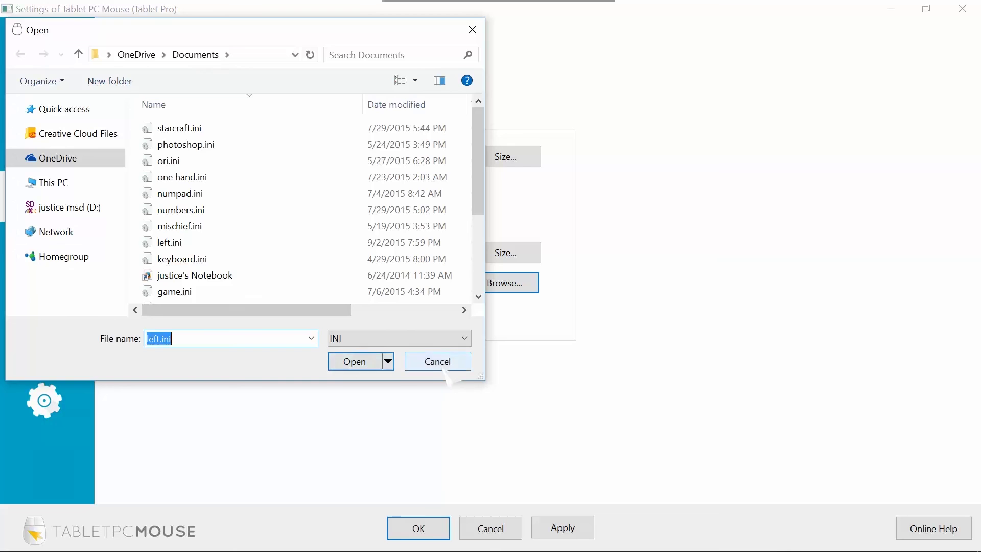
{"action": "left_click", "coordinate": [443, 533]}
{"action": "mouse_move", "coordinate": [470, 22]}
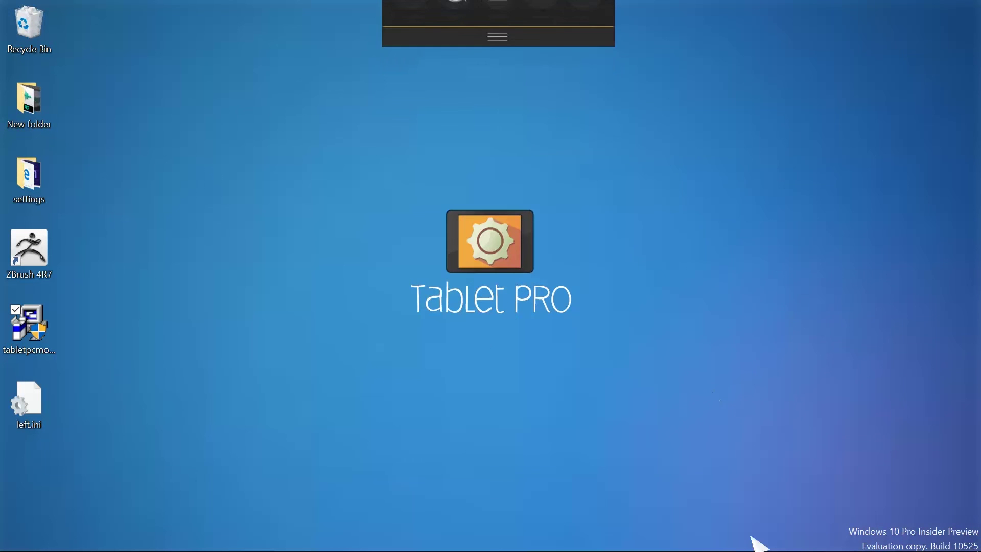
{"action": "mouse_move", "coordinate": [753, 546]}
{"action": "right_click", "coordinate": [789, 541]}
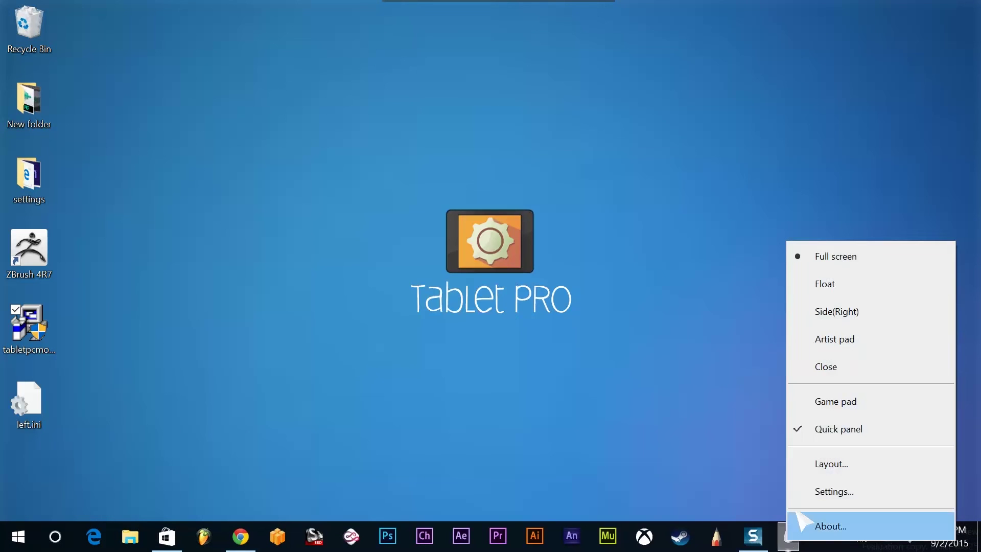
{"action": "left_click", "coordinate": [814, 430]}
{"action": "right_click", "coordinate": [789, 540]}
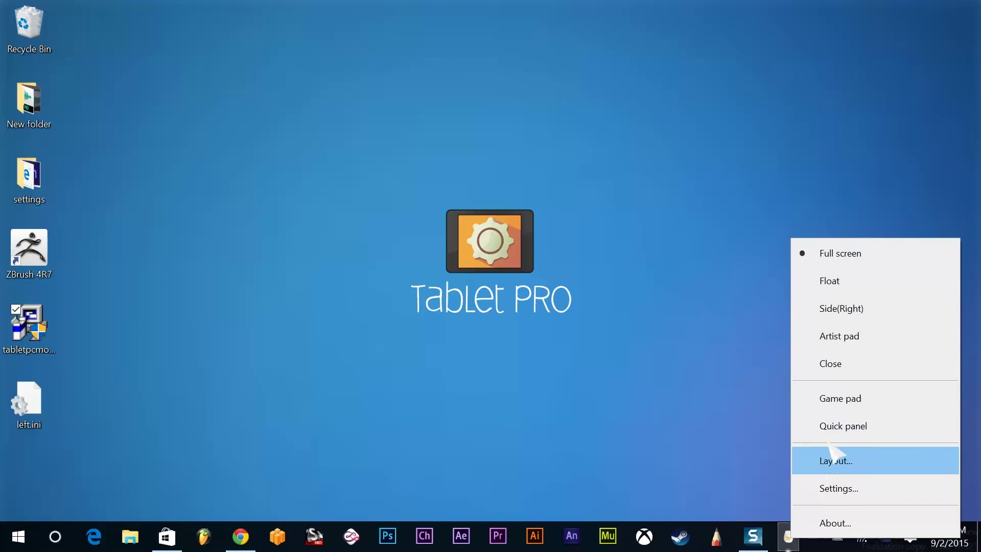
{"action": "left_click", "coordinate": [838, 430]}
{"action": "mouse_move", "coordinate": [442, 1]}
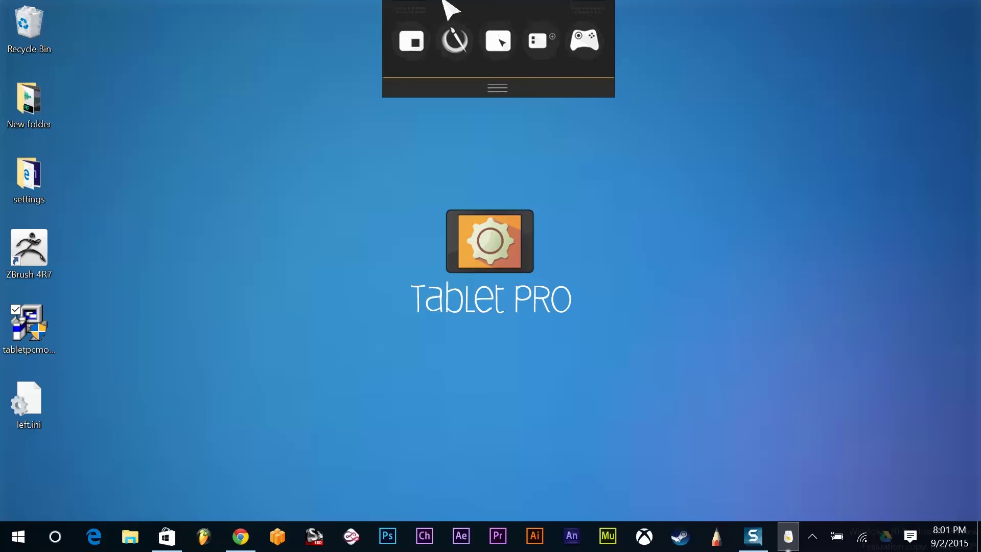
{"action": "left_click_drag", "start_coordinate": [424, 9], "coordinate": [400, 11]}
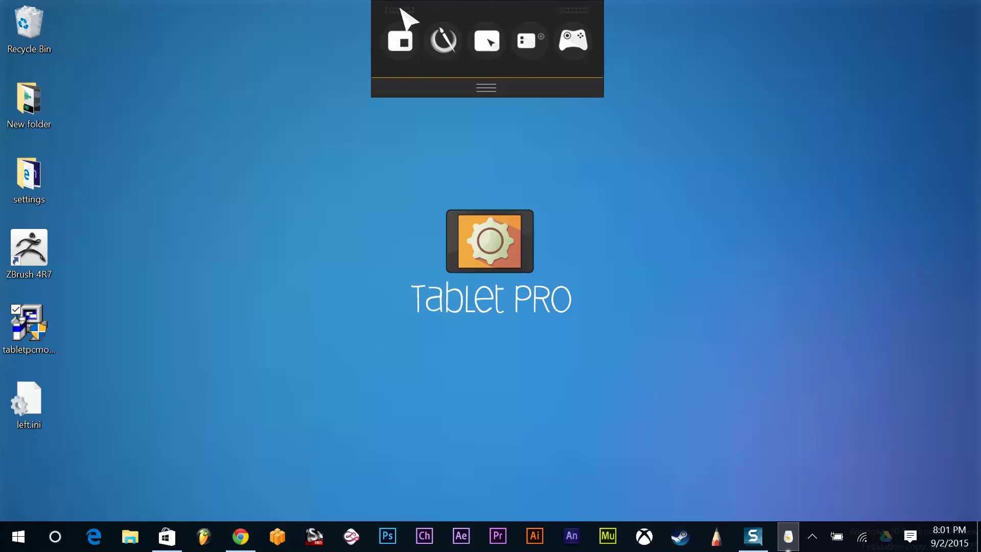
Step: Open the Artist pad with the left.ini keys along the desktop's left edge and nudge it right
{"action": "left_click", "coordinate": [444, 43]}
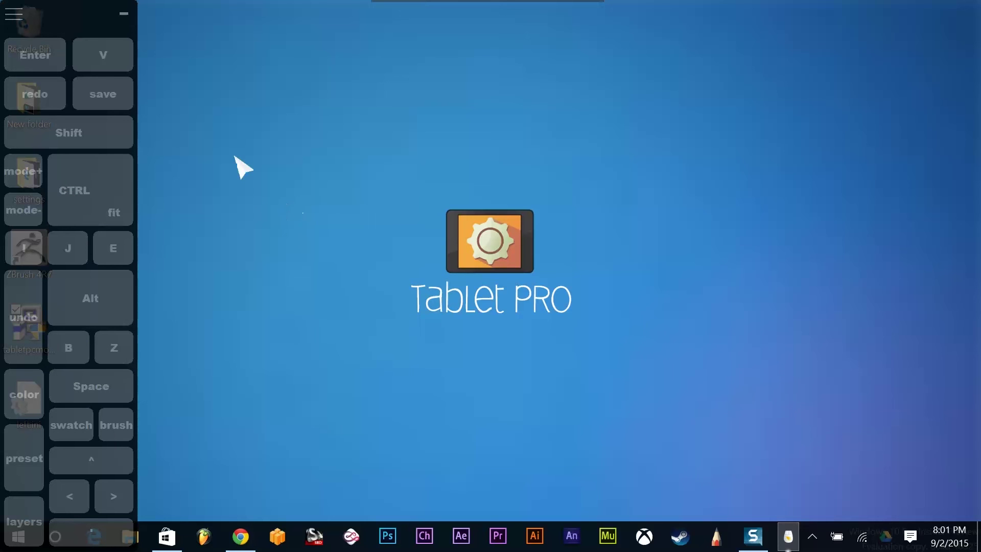
{"action": "mouse_move", "coordinate": [88, 18]}
{"action": "left_mouse_down"}
{"action": "mouse_move", "coordinate": [188, 27]}
{"action": "mouse_move", "coordinate": [87, 17]}
{"action": "left_mouse_up"}
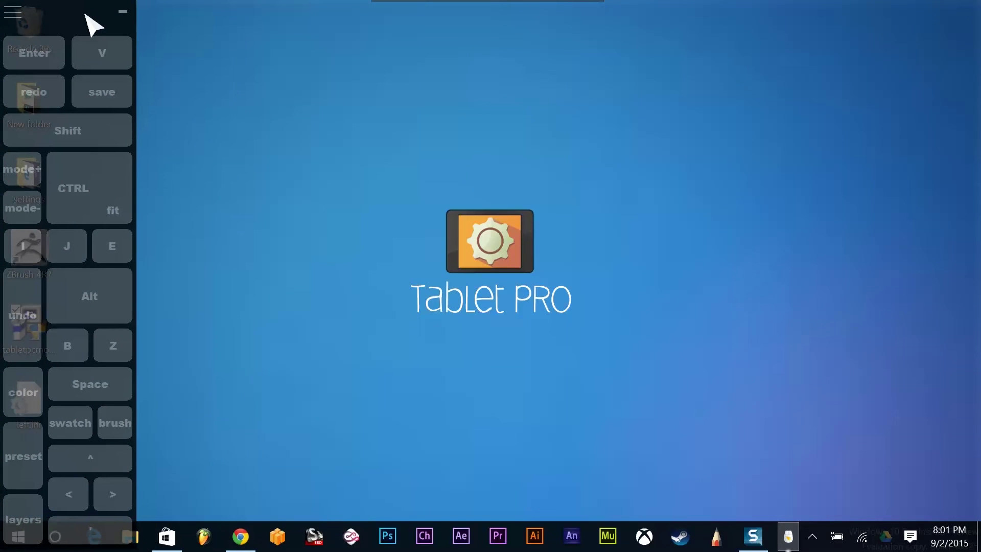